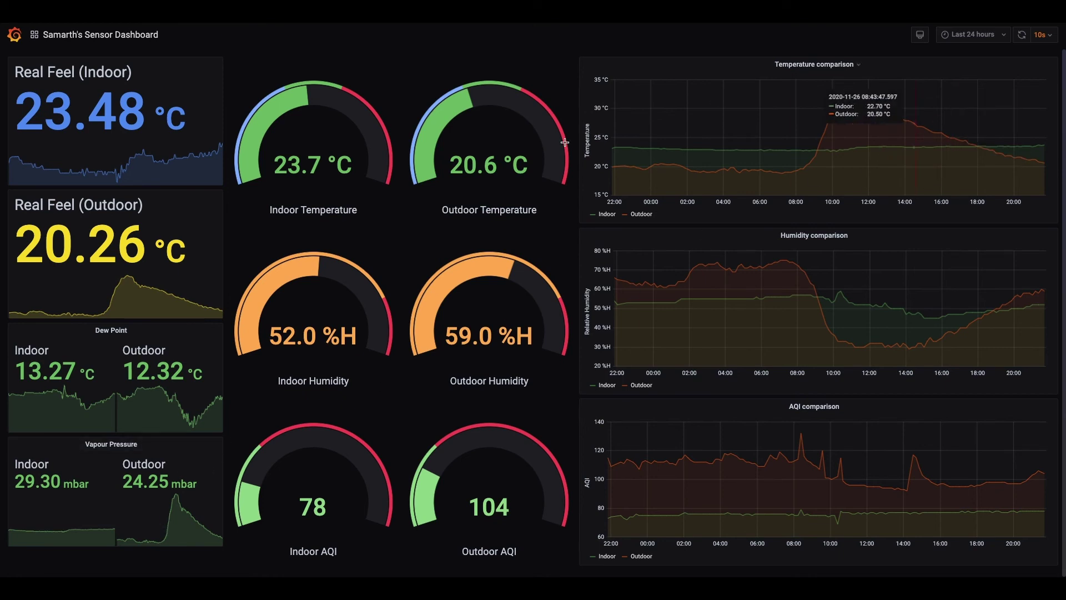
Change the dashboard time range from Last 24 hours to Last 6 hours.
left_click(967, 34)
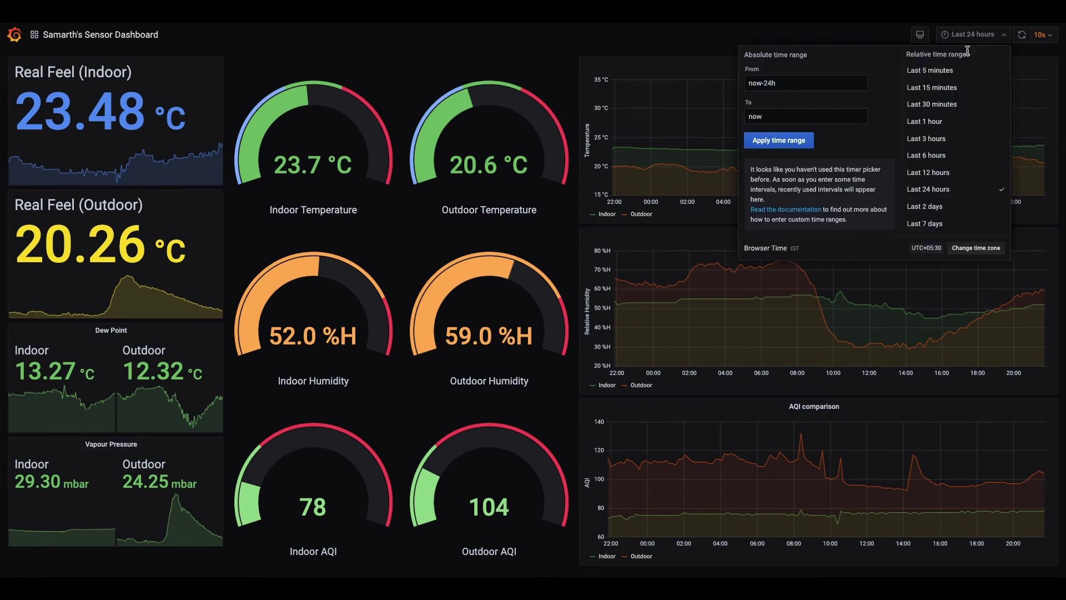
left_click(938, 159)
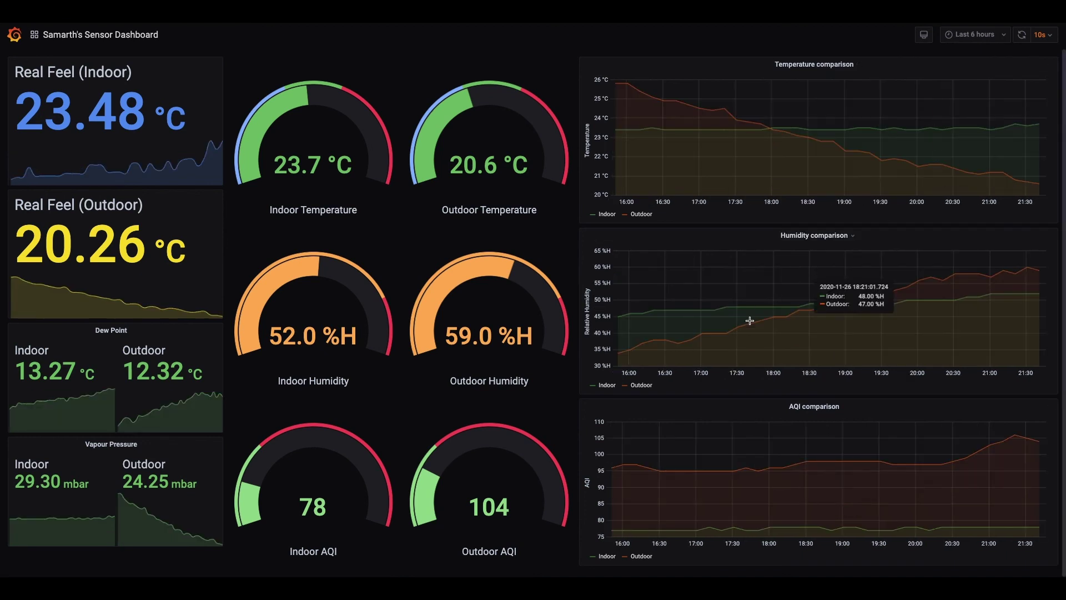